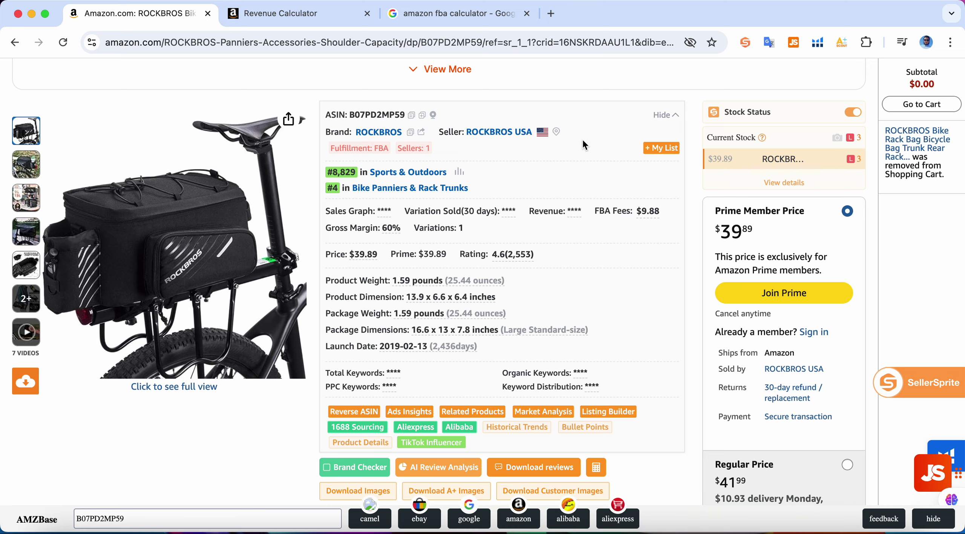
# Copy the ASIN from the seller data panel of the ROCKBROS bike rack bag listing.
pyautogui.scroll(6, 582, 141)
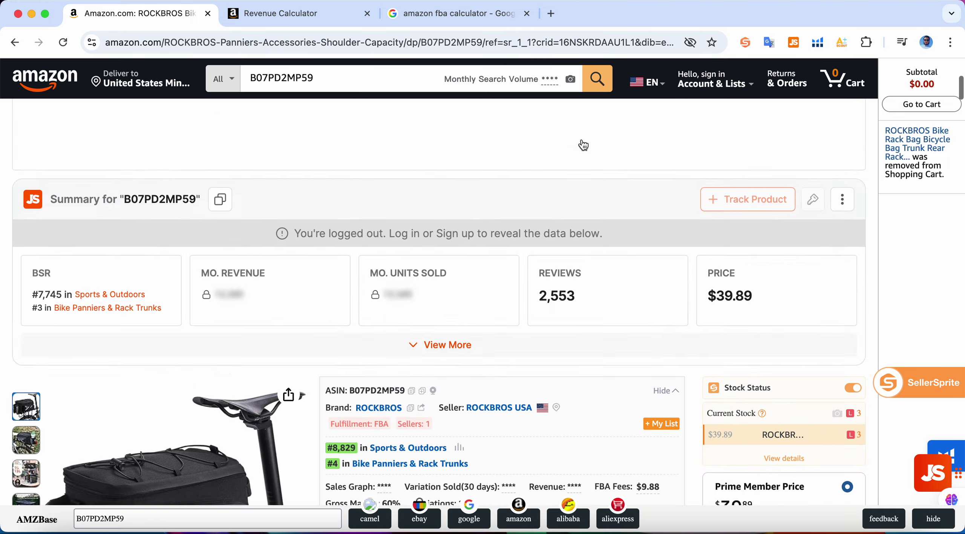
pyautogui.scroll(5, 583, 144)
pyautogui.scroll(-9, 583, 145)
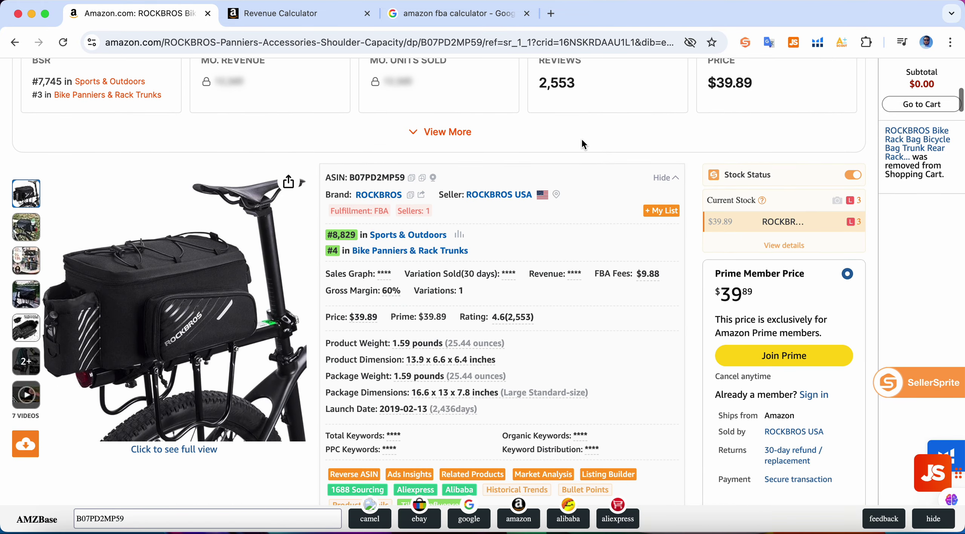
pyautogui.scroll(-1, 583, 144)
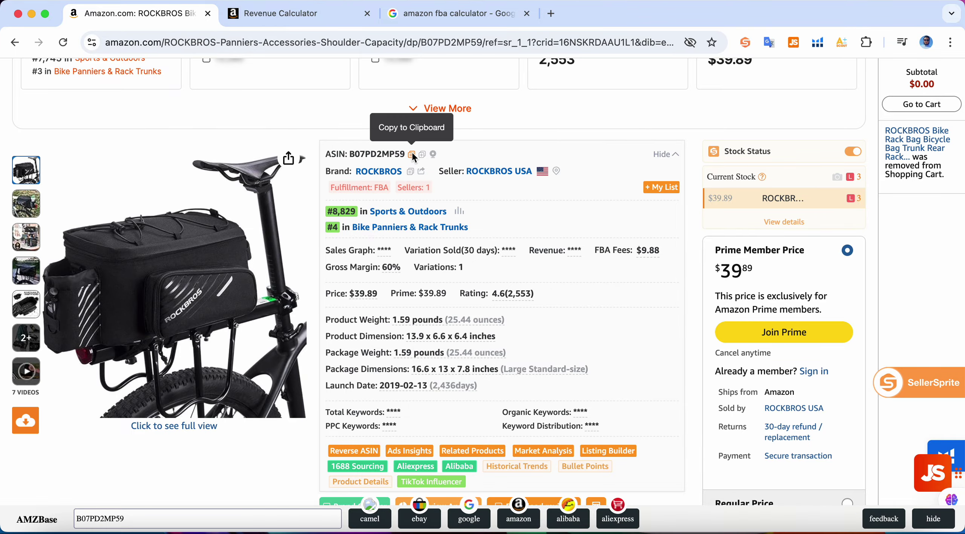
pyautogui.click(413, 155)
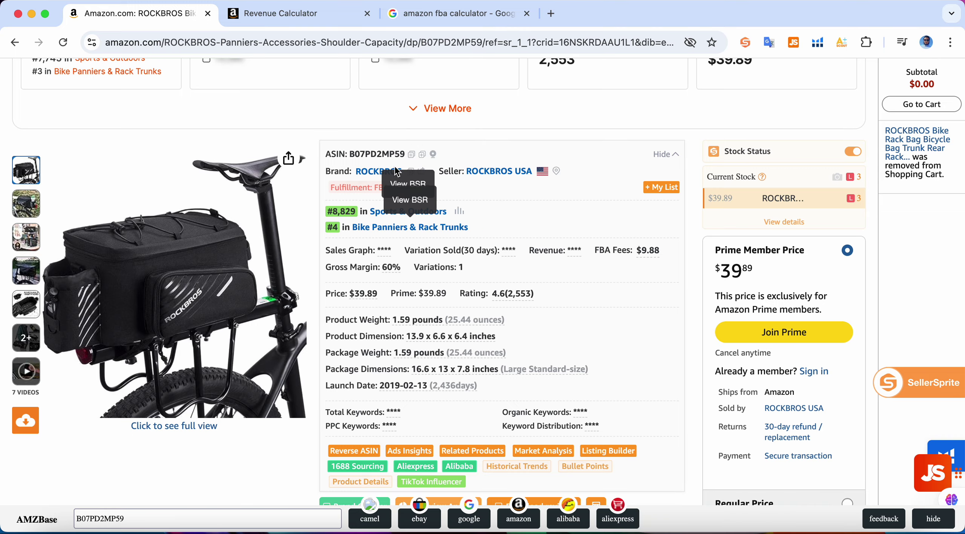
# Copy the ASIN B07PD2MP59 from the Additional Information section of the product listing.
pyautogui.scroll(-10, 646, 347)
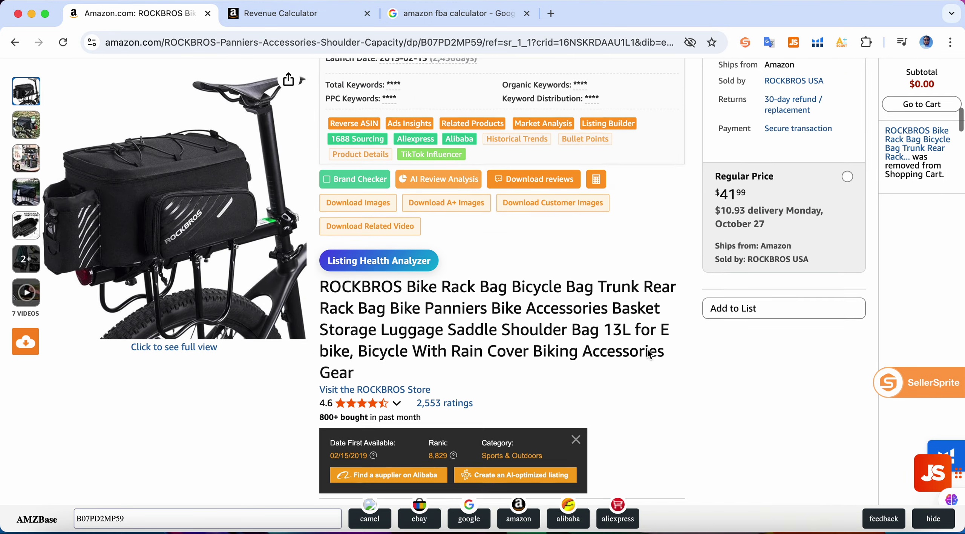
pyautogui.scroll(-20, 648, 353)
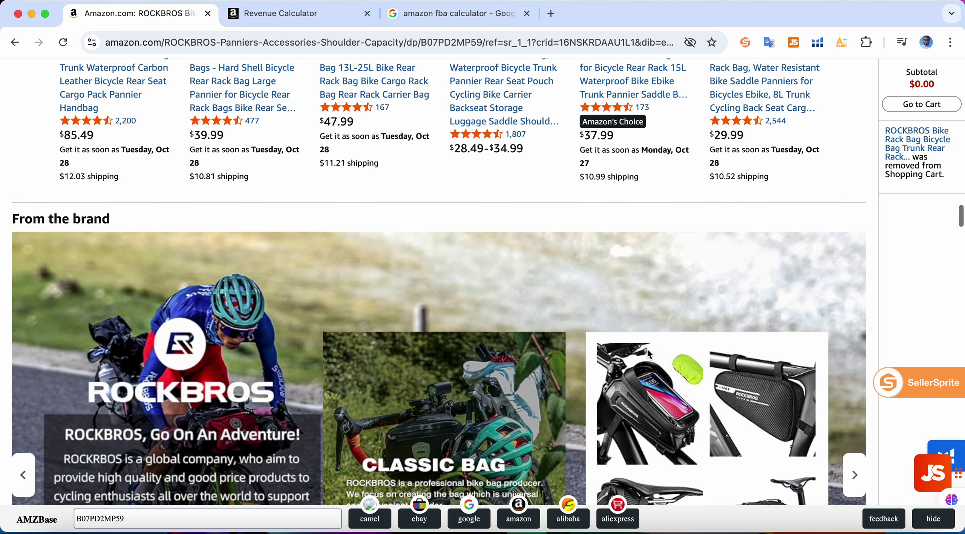
pyautogui.scroll(-20, 649, 352)
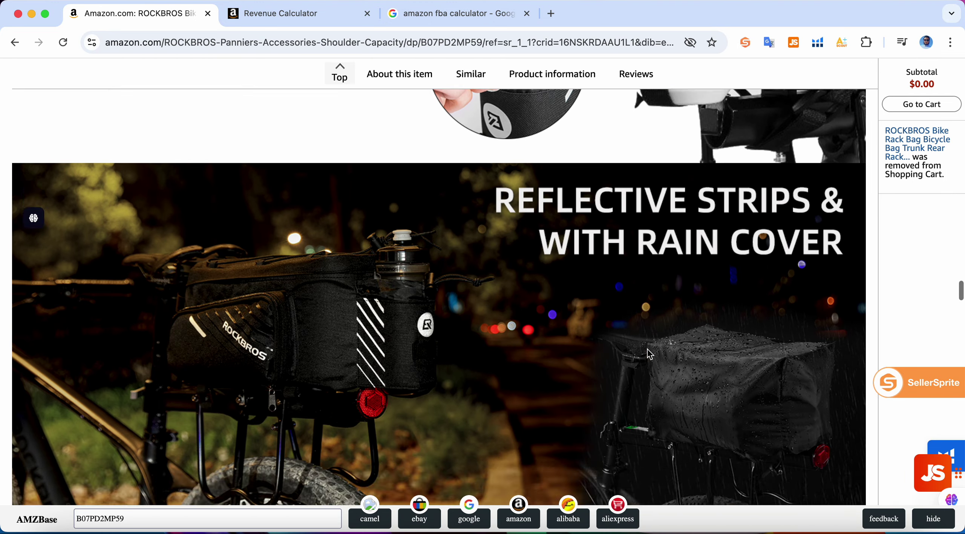
pyautogui.scroll(-20, 649, 354)
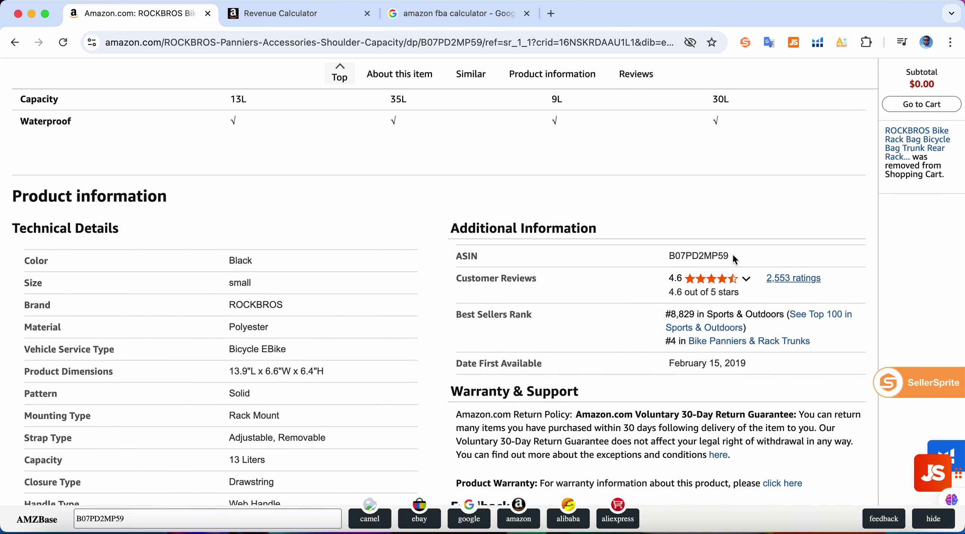
pyautogui.moveTo(733, 255); pyautogui.dragTo(669, 257)
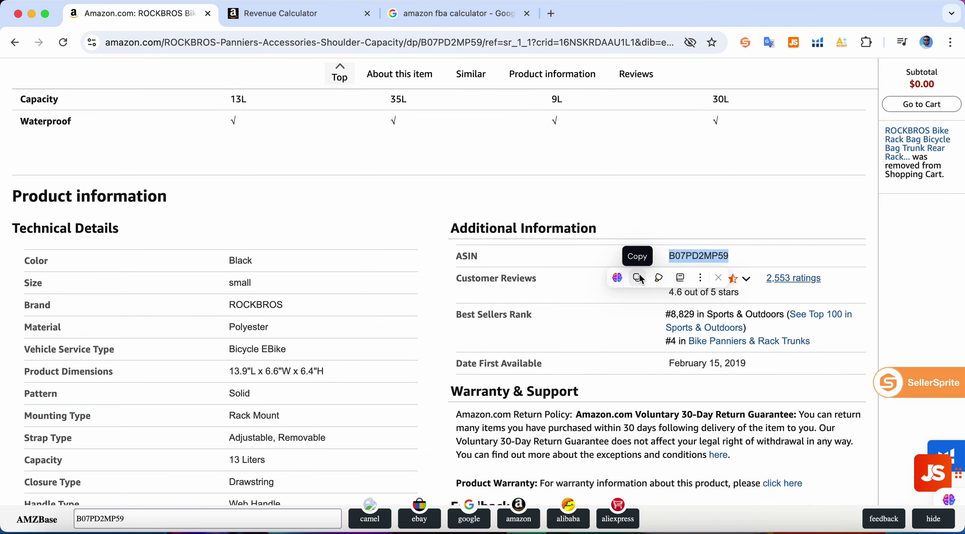
pyautogui.click(637, 277)
# Open the Fulfillment by Amazon Revenue Calculator from the Google search results and continue as a guest.
pyautogui.click(471, 13)
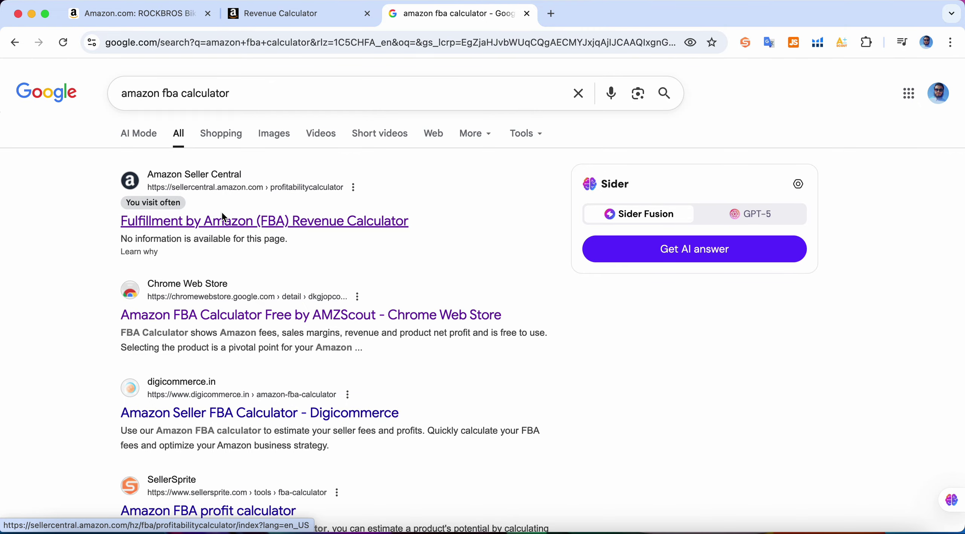
pyautogui.click(229, 224)
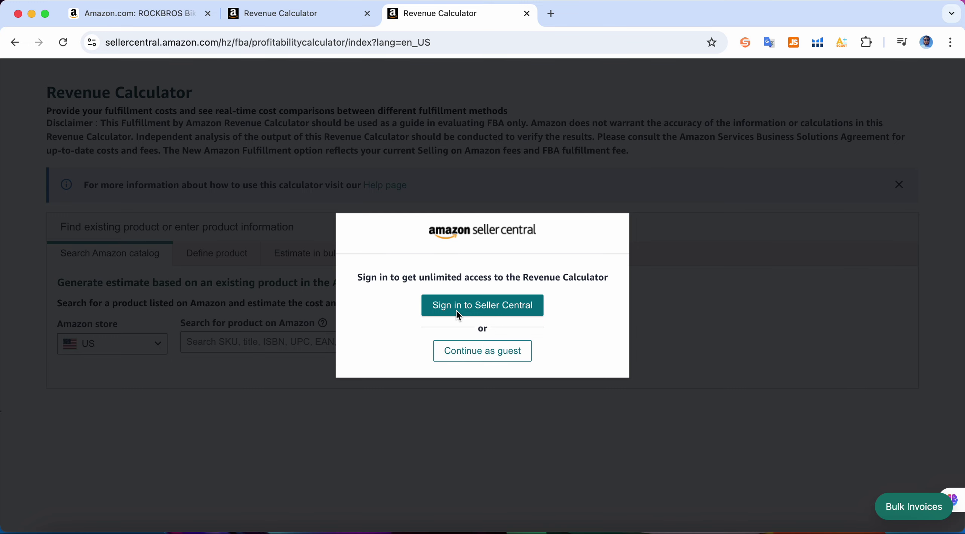
pyautogui.click(499, 353)
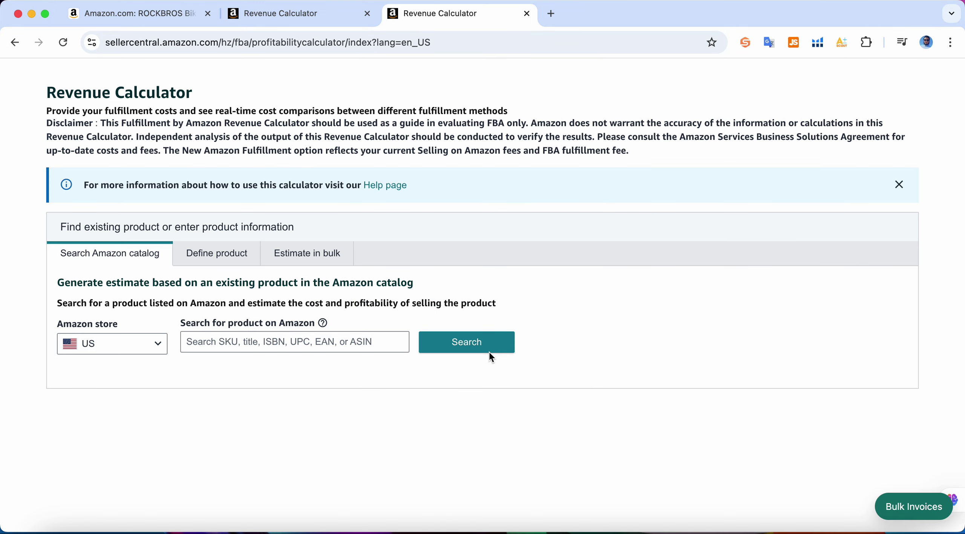
# Search the US Amazon catalog in the Revenue Calculator for the product with ASIN B07PD2MP59.
pyautogui.click(158, 344)
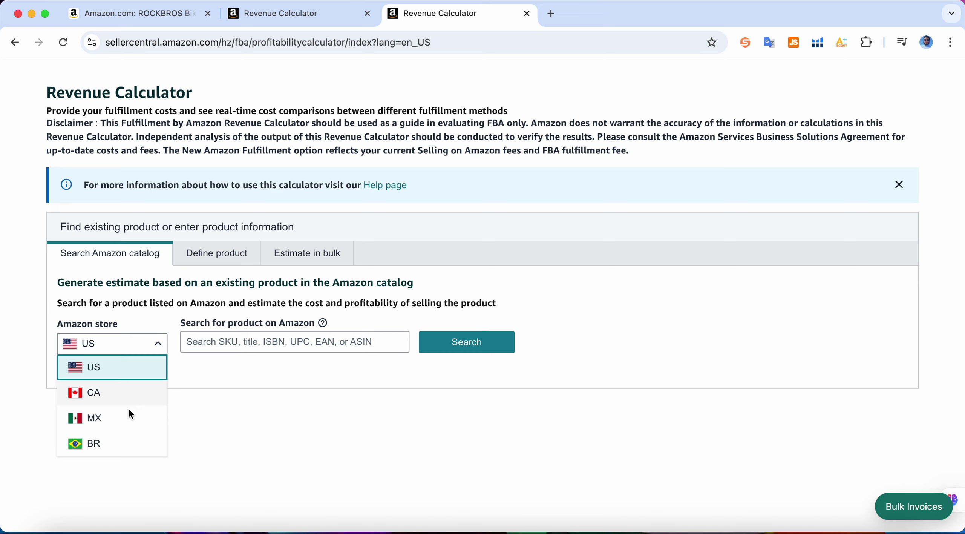
pyautogui.click(198, 371)
pyautogui.click(216, 344)
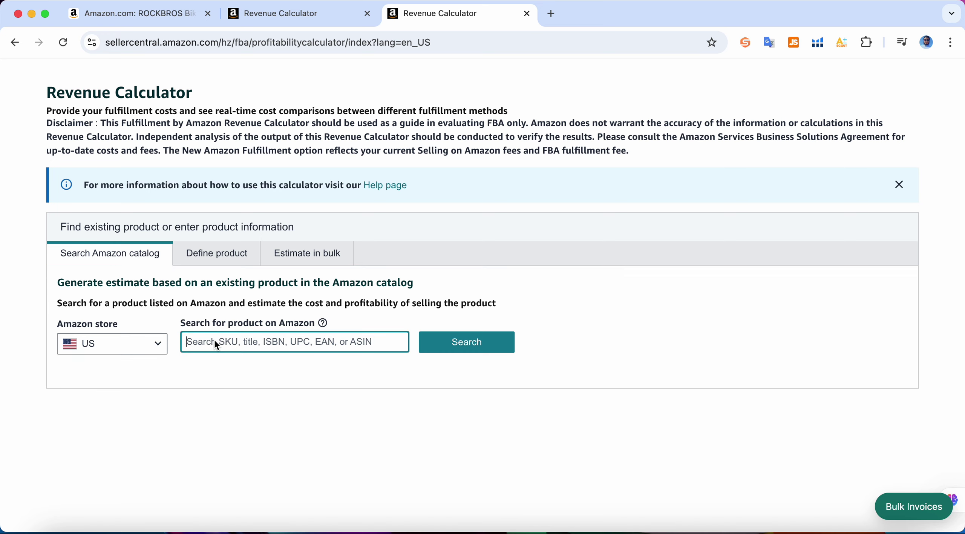
pyautogui.press('super+v')
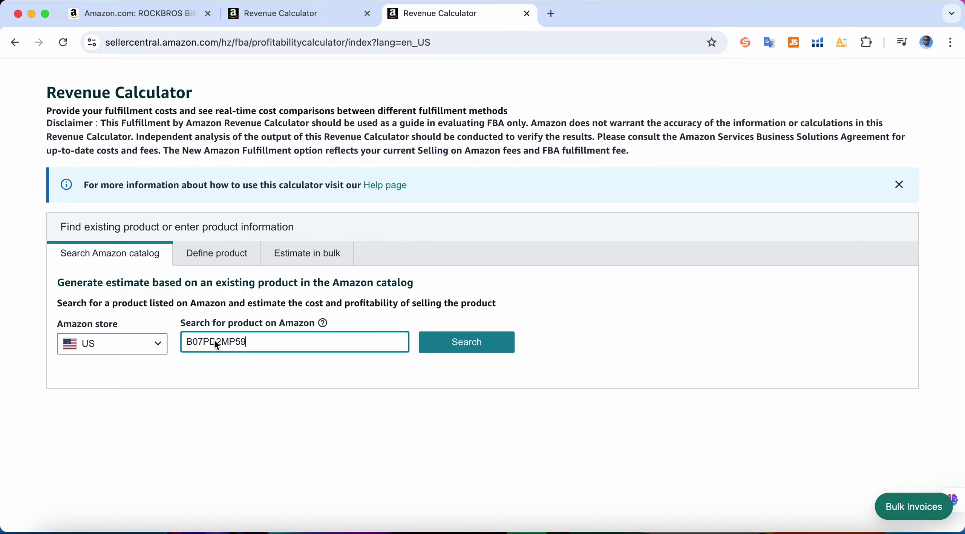
pyautogui.click(448, 343)
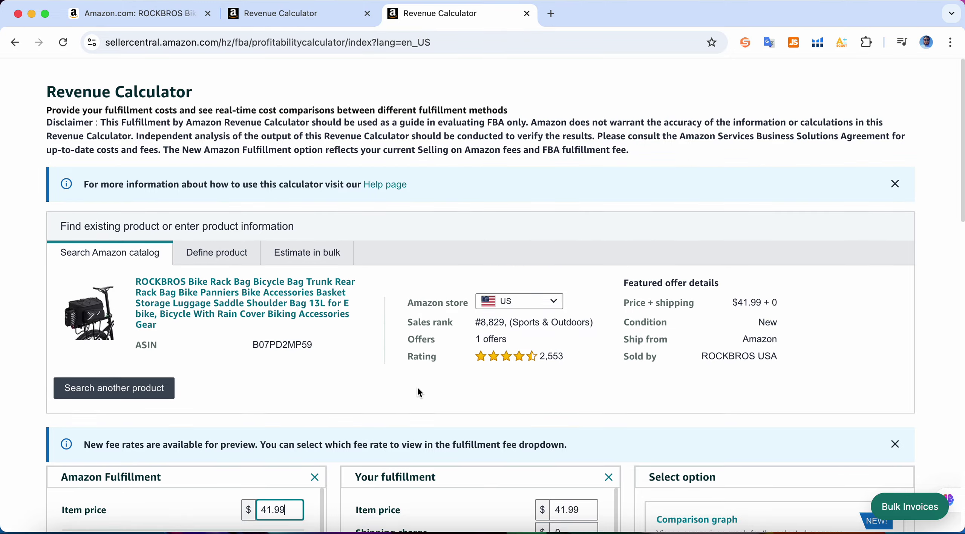
# Examine the Amazon Fulfillment estimate: item price, Amazon fees, storage, inbounding, removal and other costs, net profit and margin.
pyautogui.scroll(-5, 418, 388)
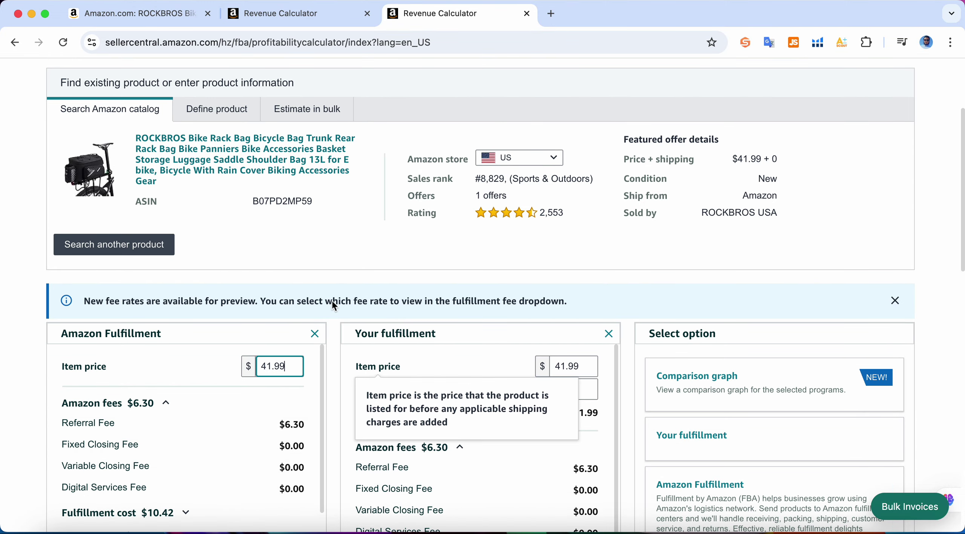
pyautogui.scroll(-5, 326, 296)
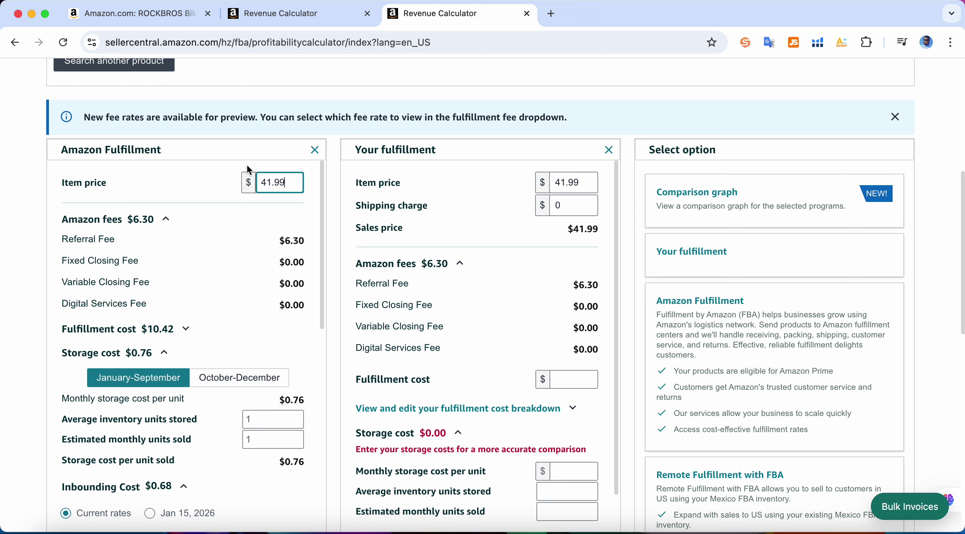
pyautogui.moveTo(89, 192)
pyautogui.scroll(-4, 195, 254)
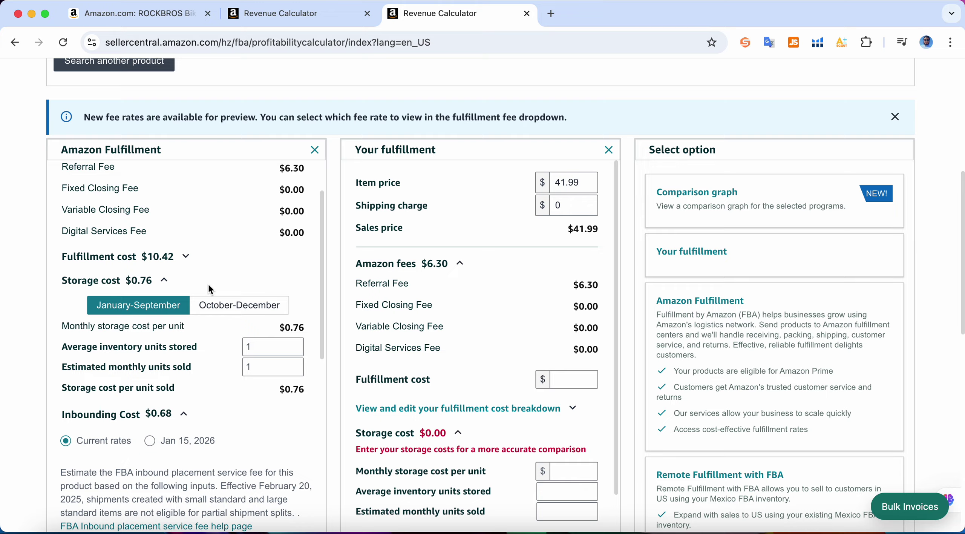
pyautogui.scroll(-4, 209, 285)
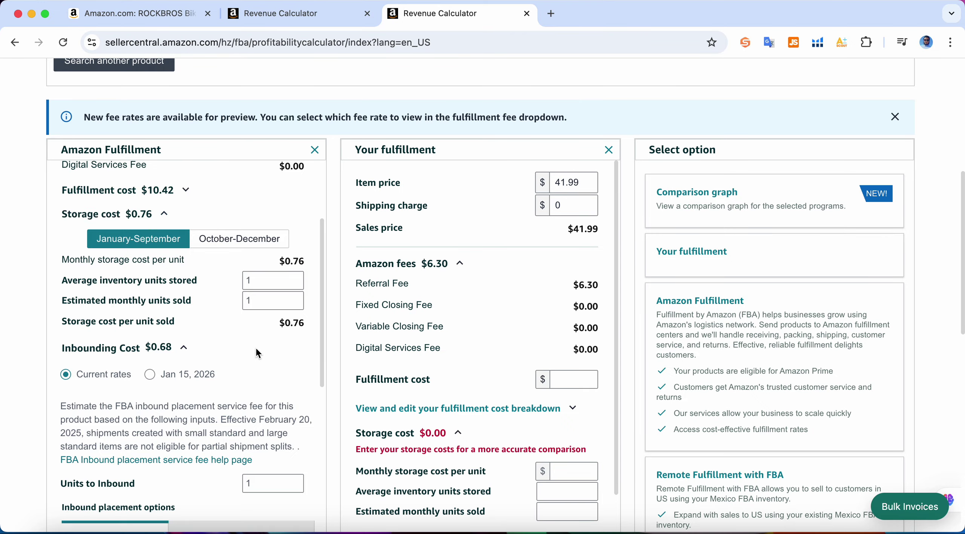
pyautogui.scroll(-5, 256, 350)
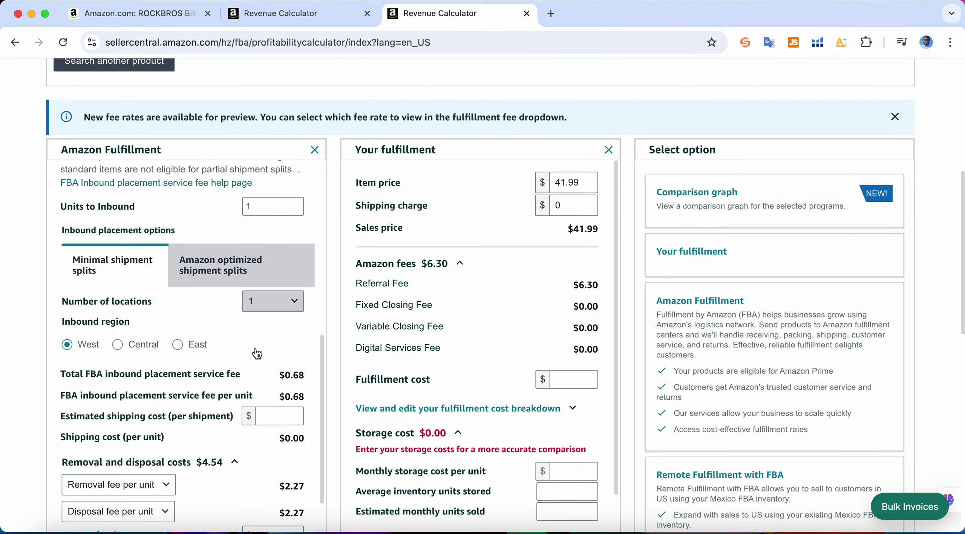
pyautogui.moveTo(200, 412)
pyautogui.scroll(-2, 203, 410)
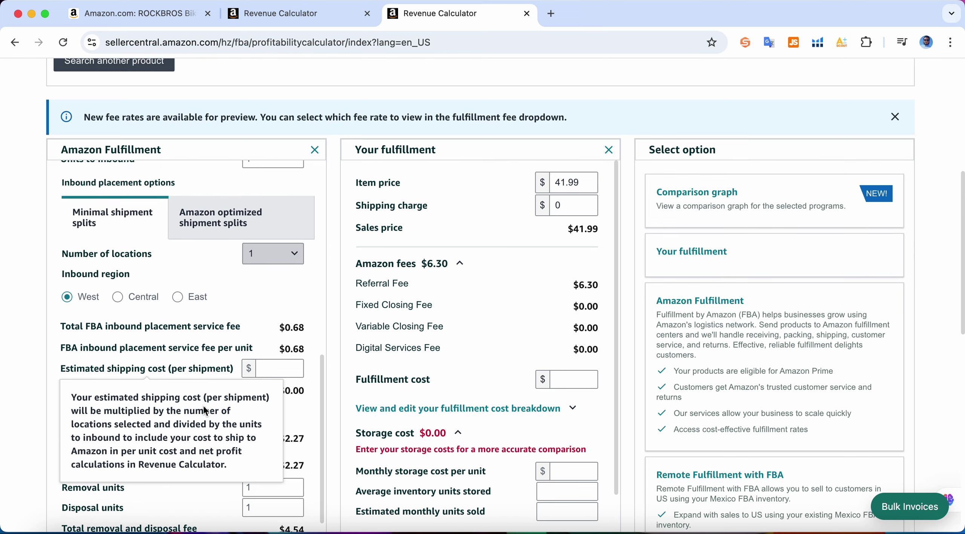
pyautogui.scroll(-2, 203, 410)
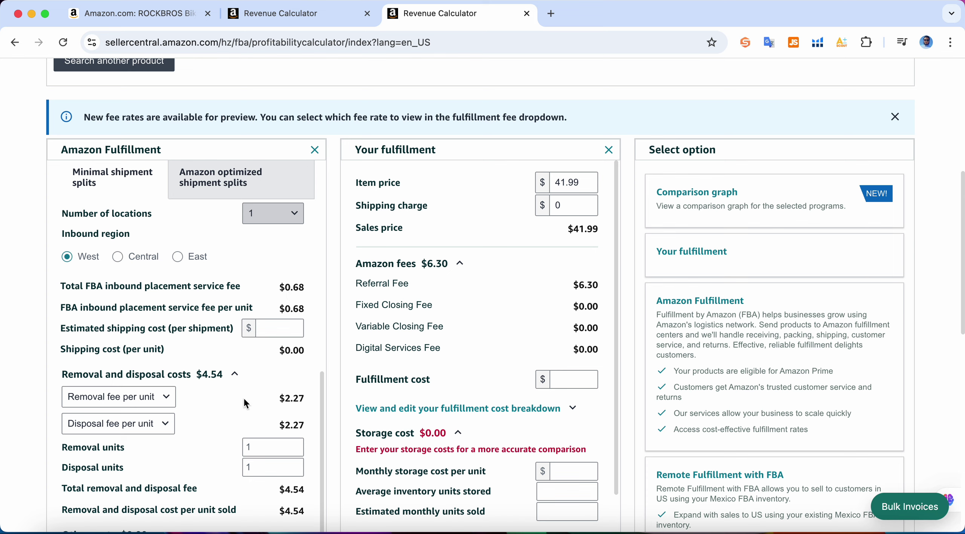
pyautogui.scroll(-3, 244, 398)
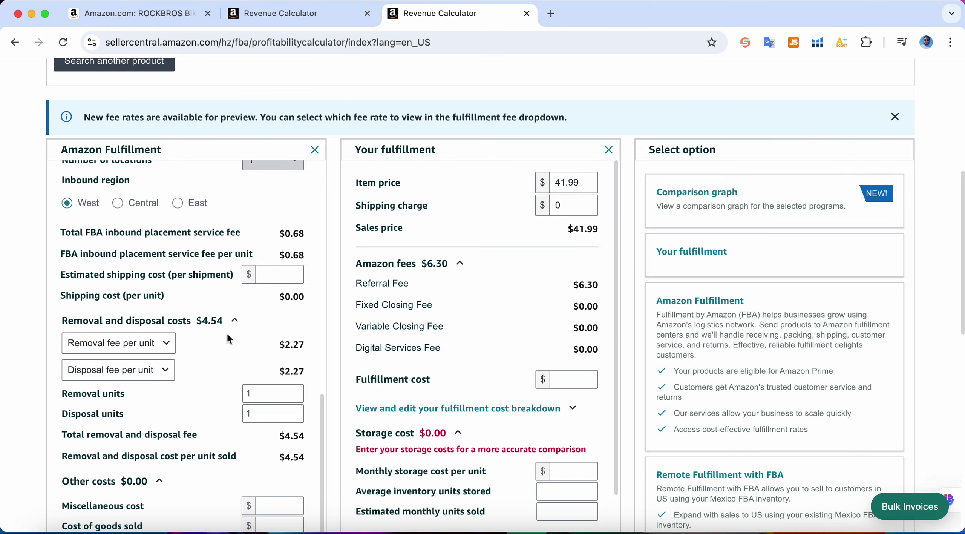
pyautogui.scroll(-3, 224, 335)
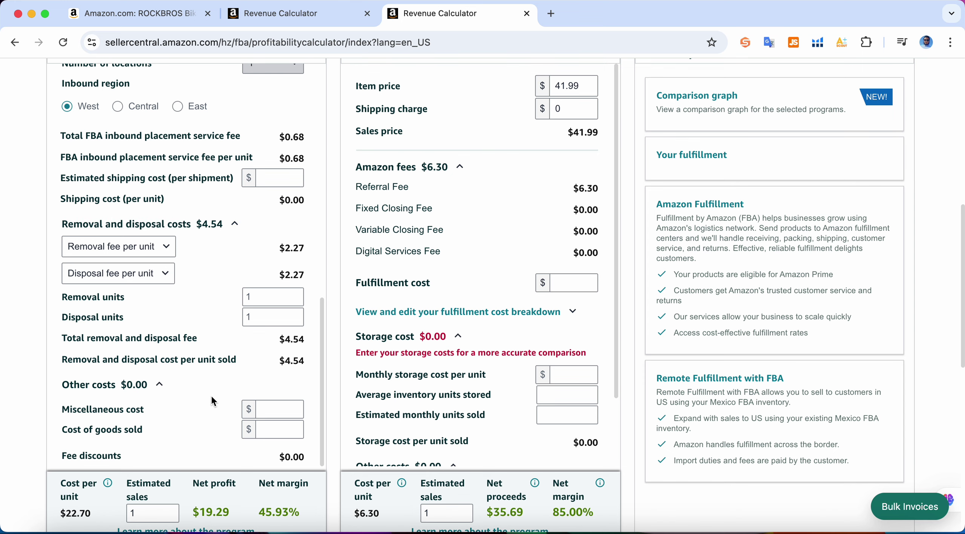
pyautogui.scroll(-2, 210, 404)
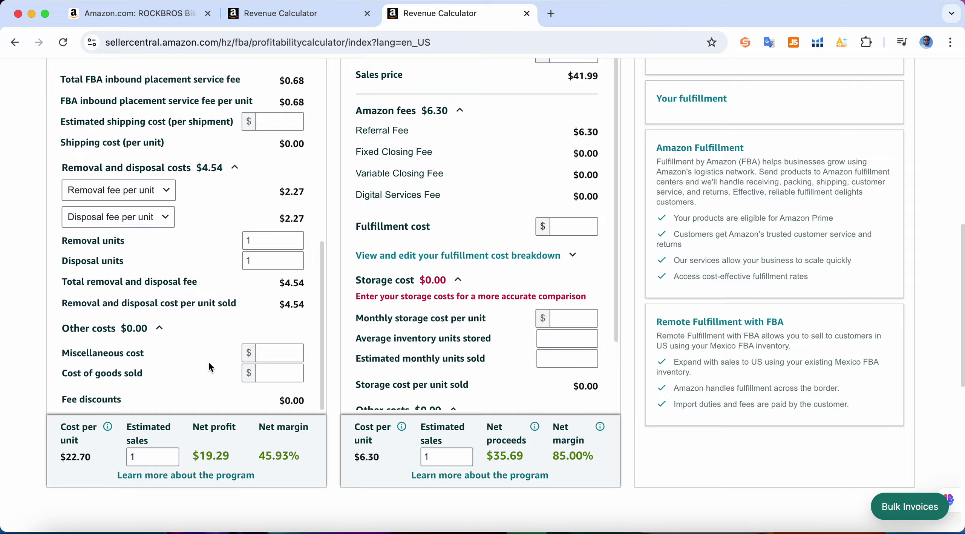
pyautogui.scroll(-3, 208, 362)
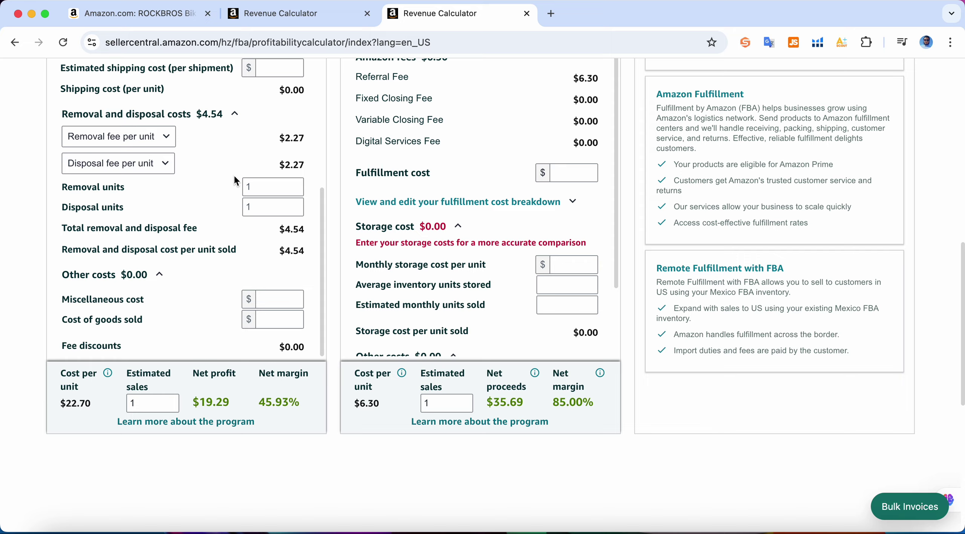
# Set the estimated shipping cost per shipment to $2 in the Amazon Fulfillment estimate.
pyautogui.scroll(5, 234, 173)
pyautogui.moveTo(143, 175)
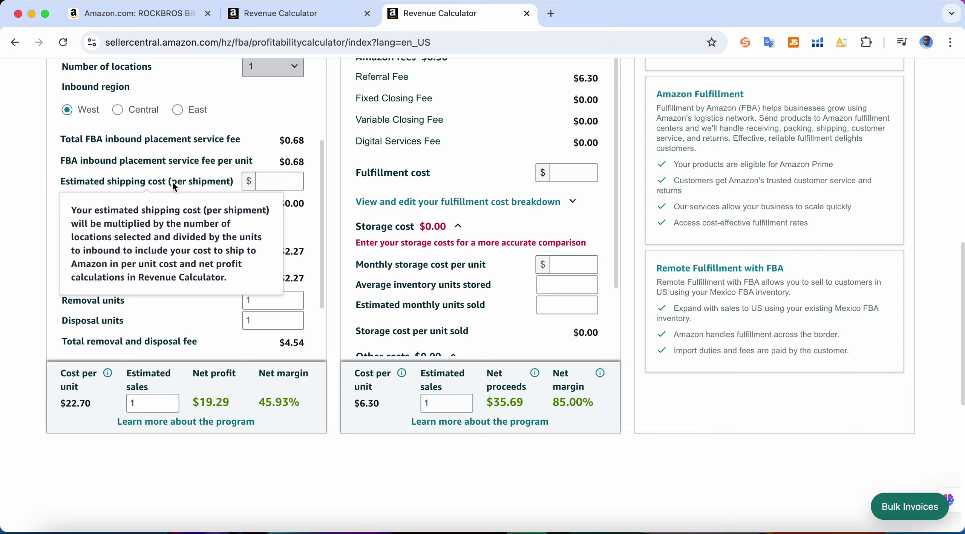
pyautogui.click(269, 187)
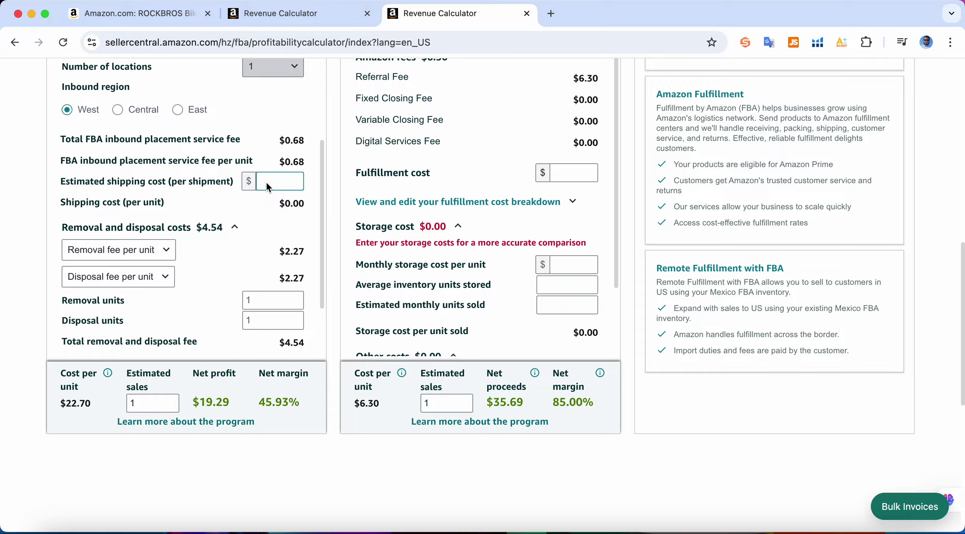
pyautogui.click(272, 181)
pyautogui.write('3')
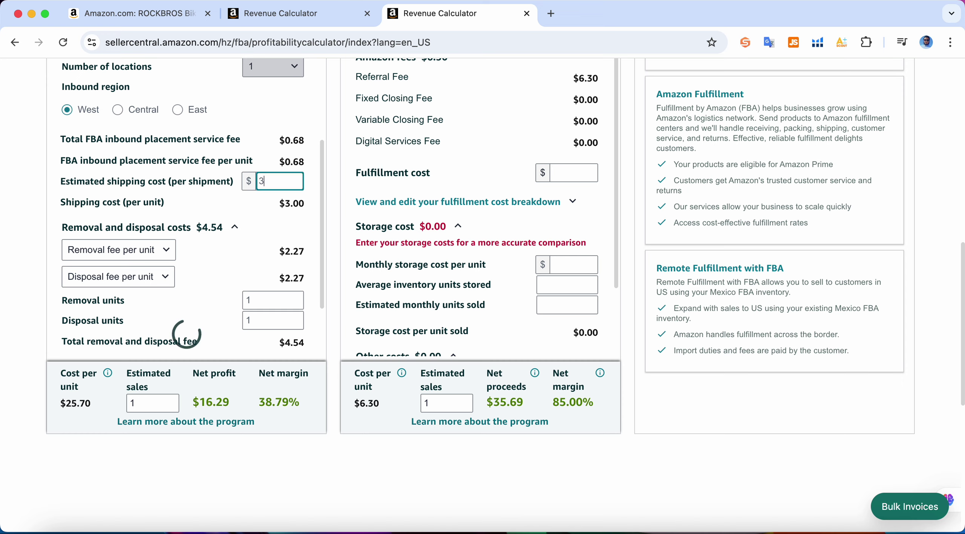
pyautogui.press('BackSpace')
pyautogui.write('2')
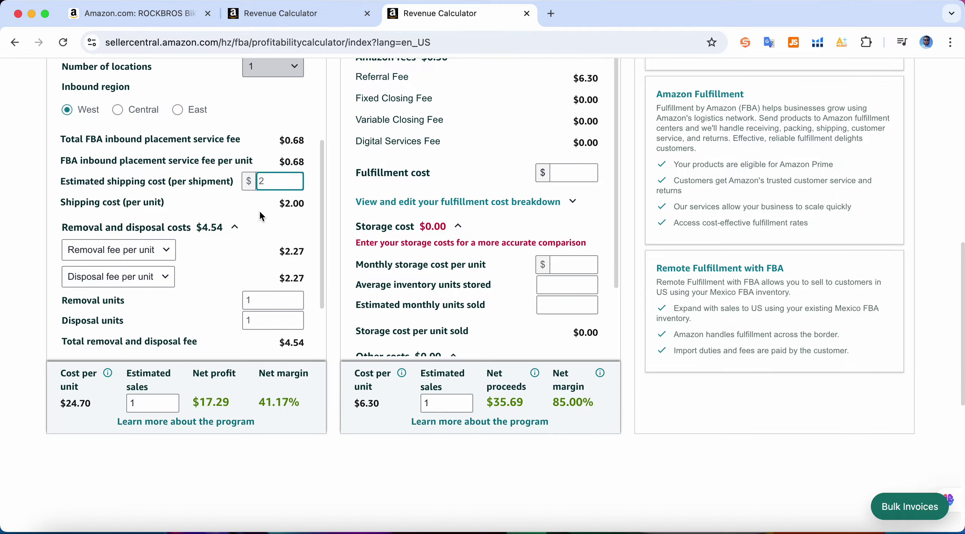
# Run an Alibaba image search from the ROCKBROS bag's Amazon listing and compare supplier prices and minimum order quantities.
pyautogui.scroll(-5, 260, 216)
pyautogui.scroll(-1, 242, 238)
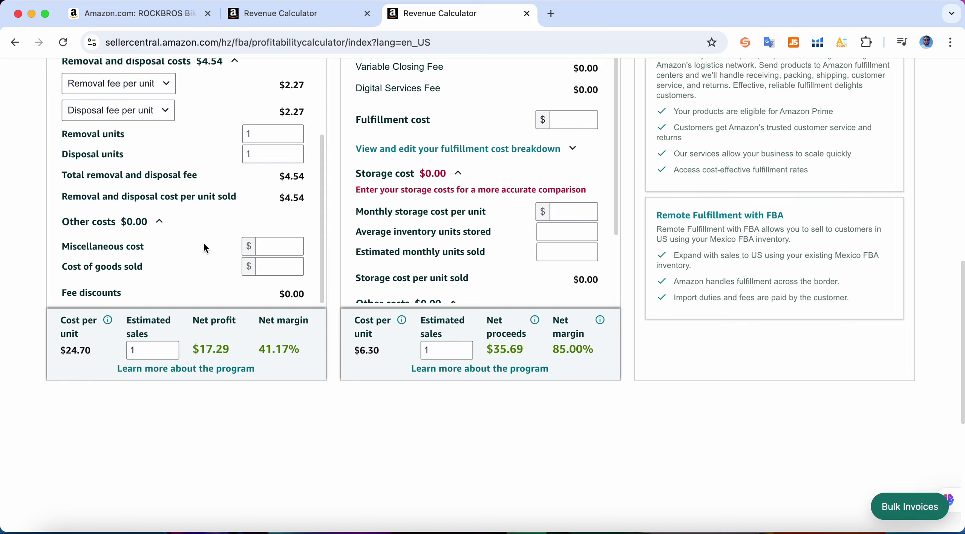
pyautogui.scroll(5, 204, 241)
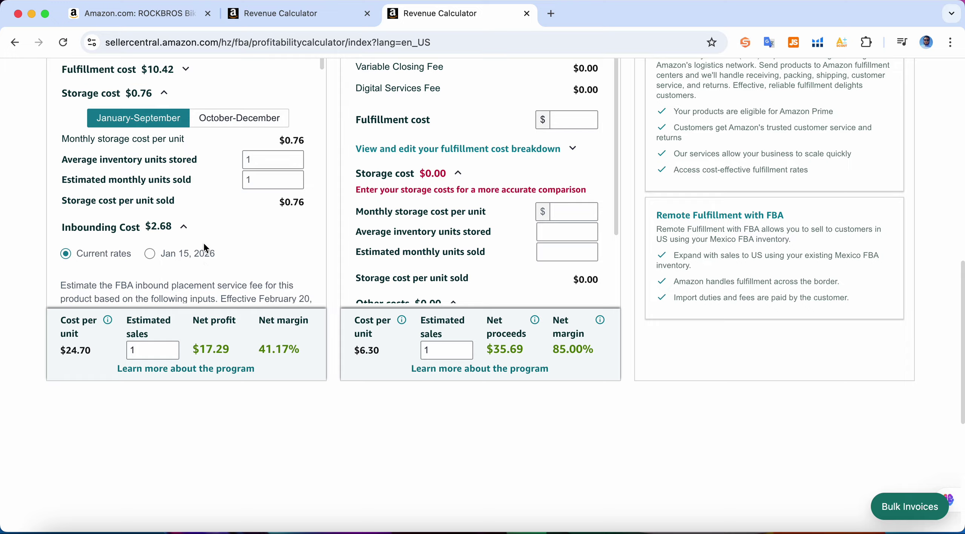
pyautogui.click(162, 17)
pyautogui.scroll(20, 475, 192)
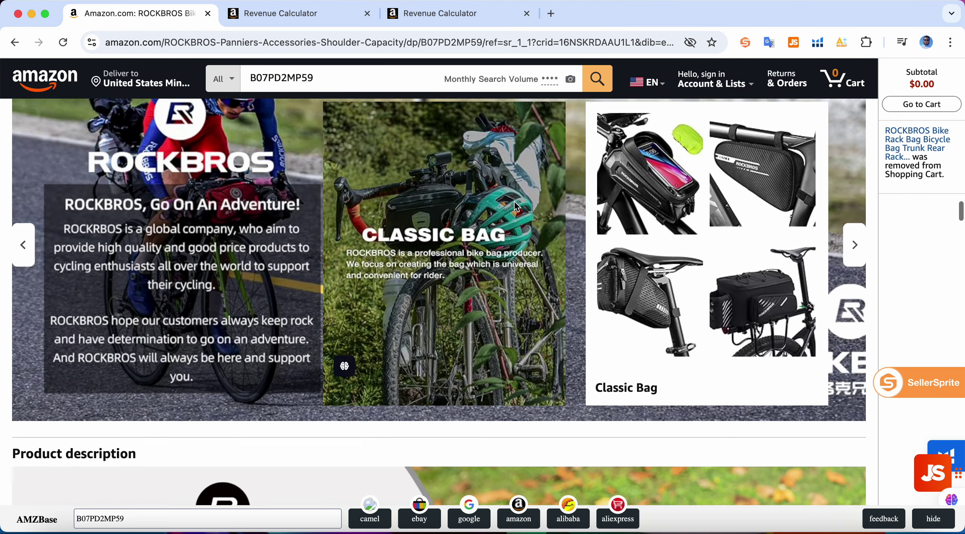
pyautogui.scroll(-10, 514, 206)
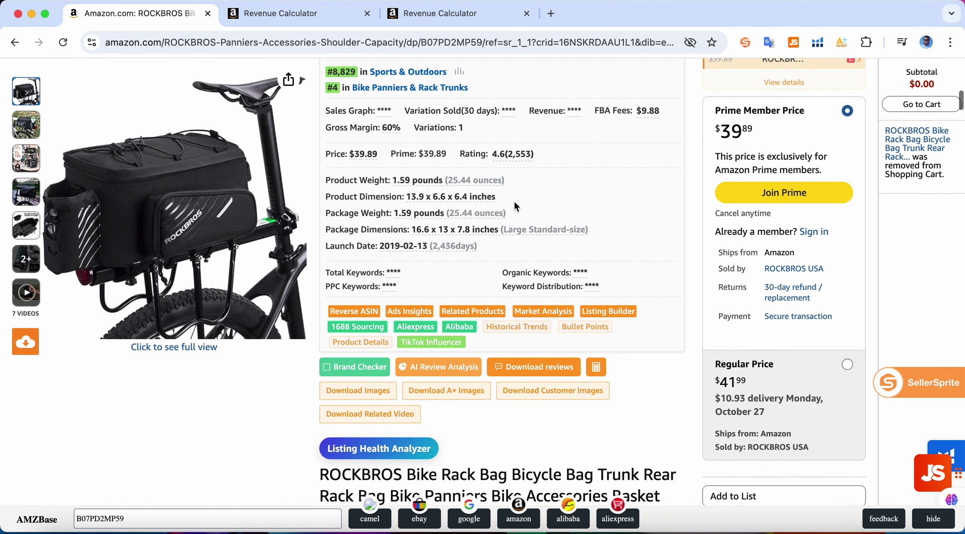
pyautogui.click(464, 282)
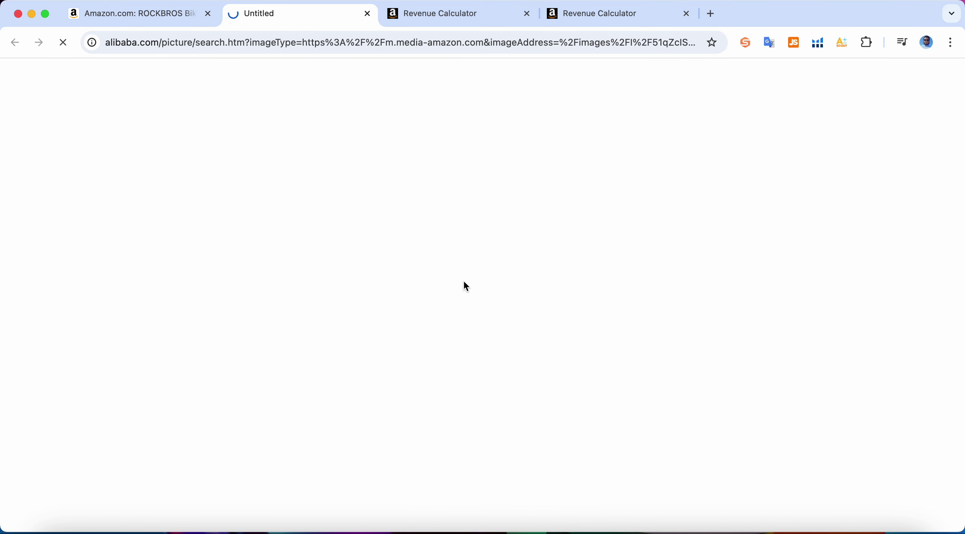
pyautogui.scroll(-12, 466, 286)
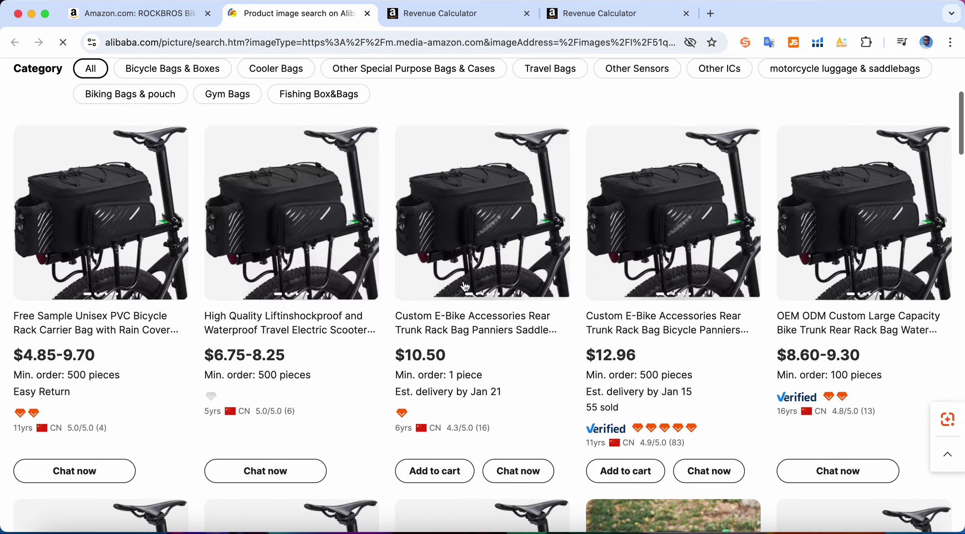
pyautogui.scroll(-3, 466, 286)
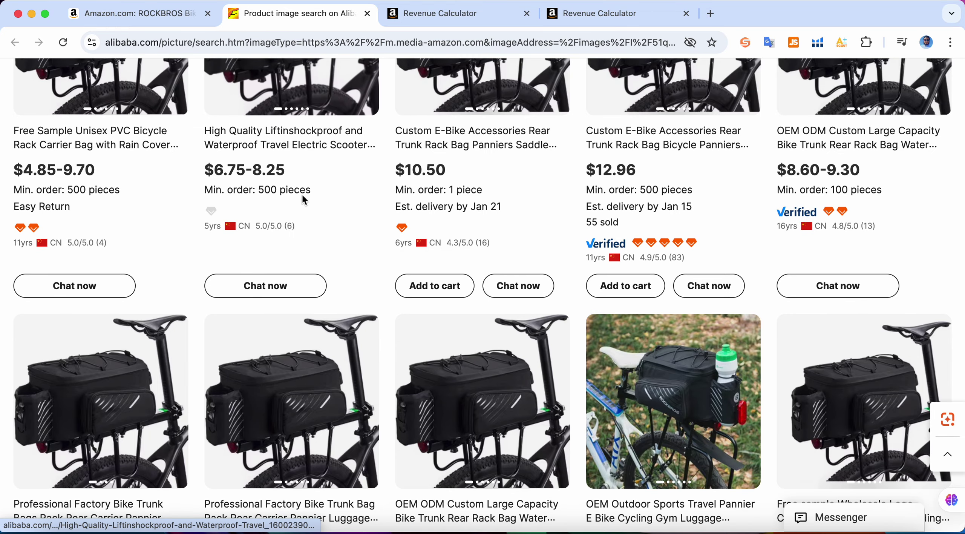
pyautogui.scroll(-15, 603, 227)
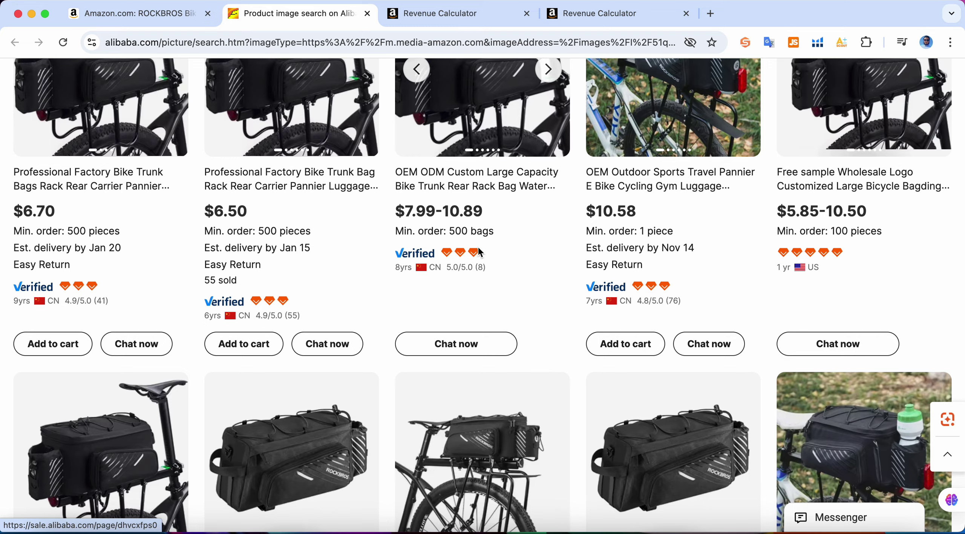
# Return to the earlier Revenue Calculator estimate for the bag and set the Amazon Fulfillment cost of goods sold to $8.
pyautogui.click(152, 15)
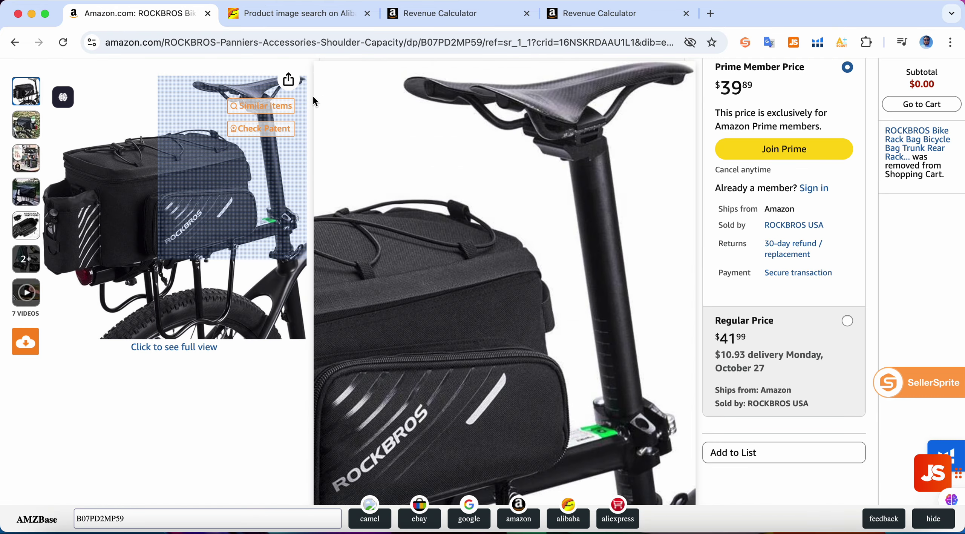
pyautogui.click(440, 14)
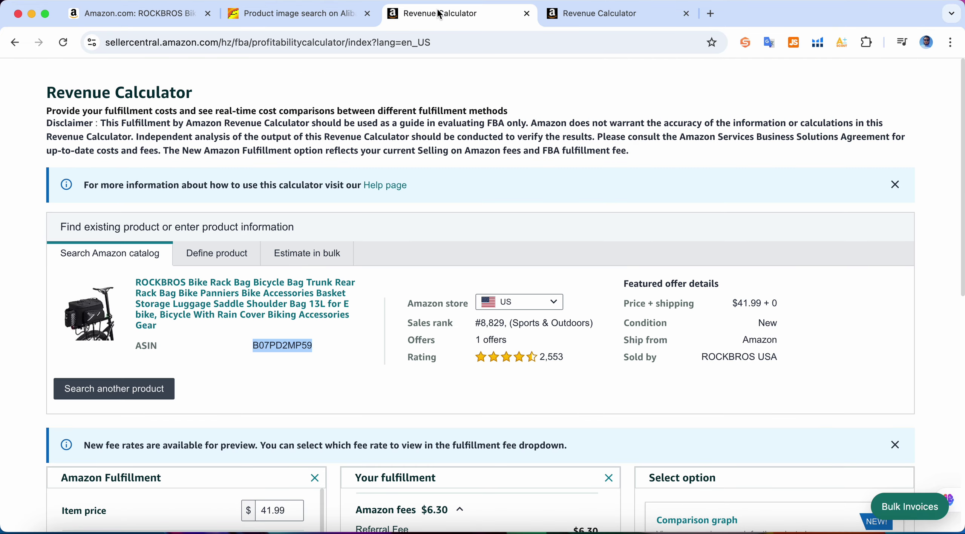
pyautogui.scroll(-10, 359, 316)
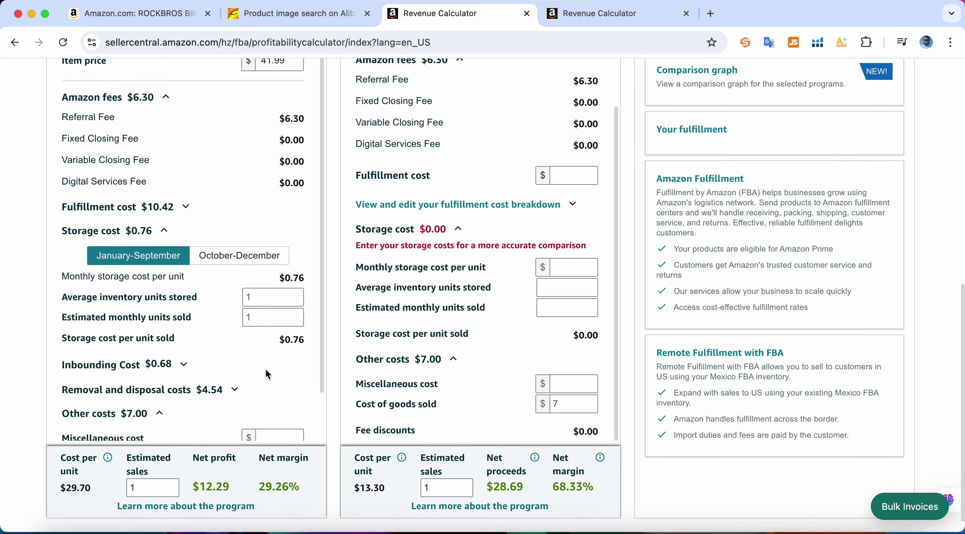
pyautogui.scroll(-1, 262, 369)
pyautogui.click(269, 377)
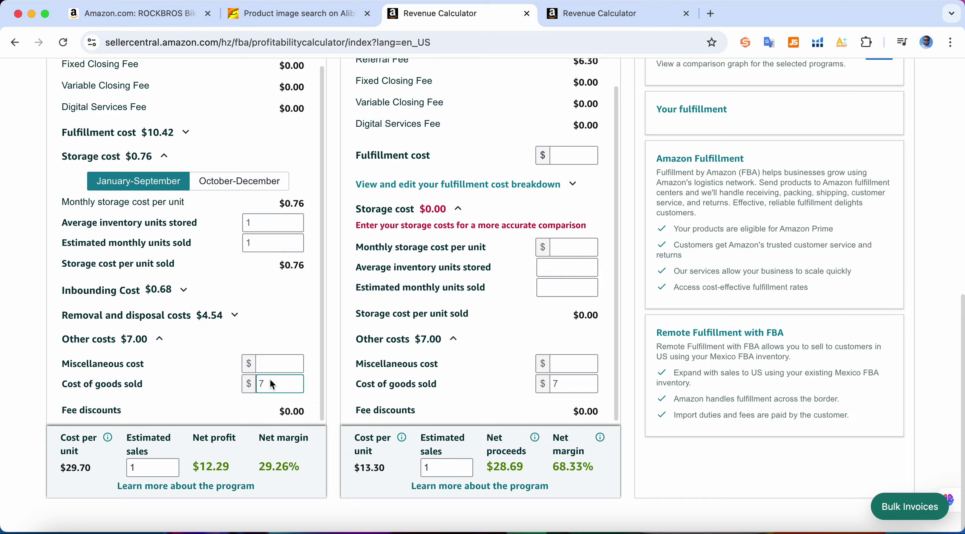
pyautogui.press('BackSpace')
pyautogui.write('8')
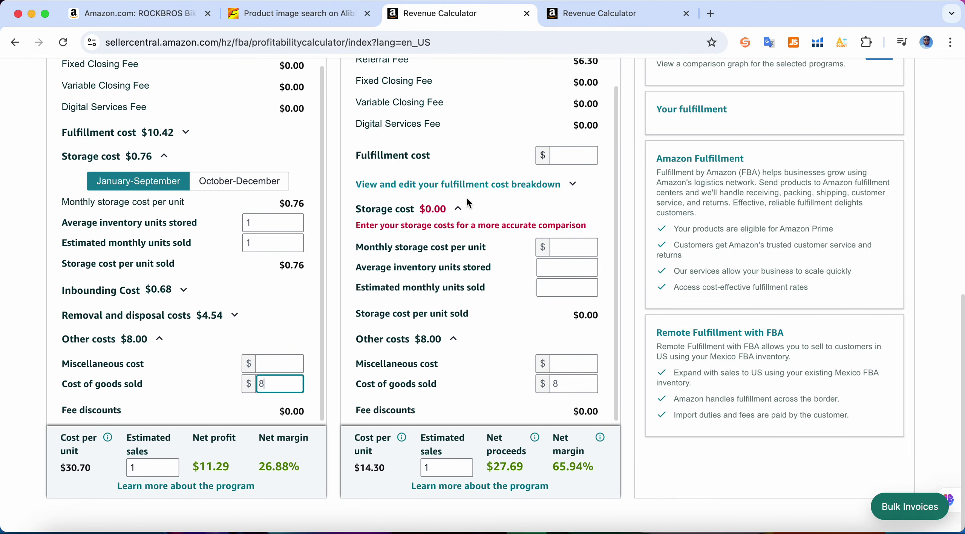
# Examine the Your fulfillment estimate against Amazon Fulfillment: sales price, Amazon fees, fulfillment, storage and other costs, net proceeds and margin.
pyautogui.scroll(10, 477, 136)
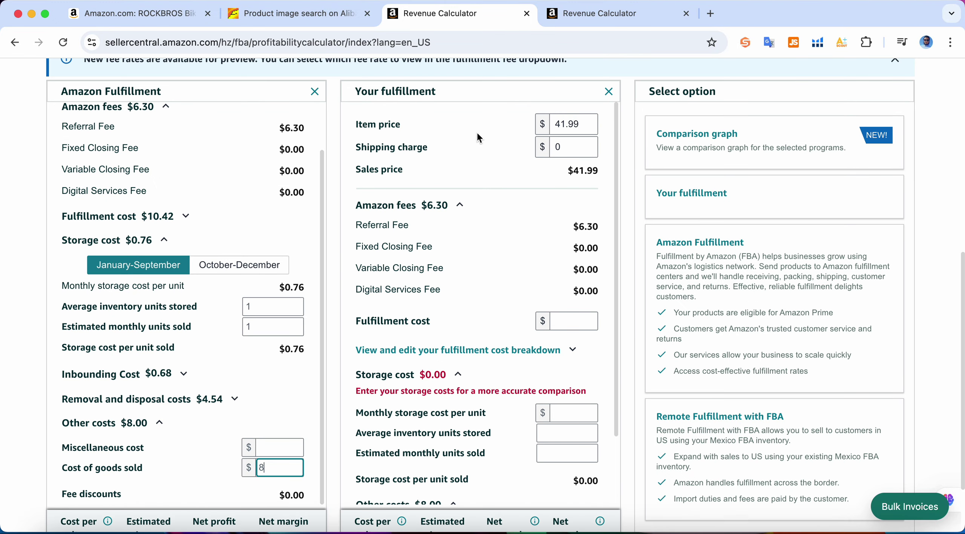
pyautogui.scroll(2, 476, 132)
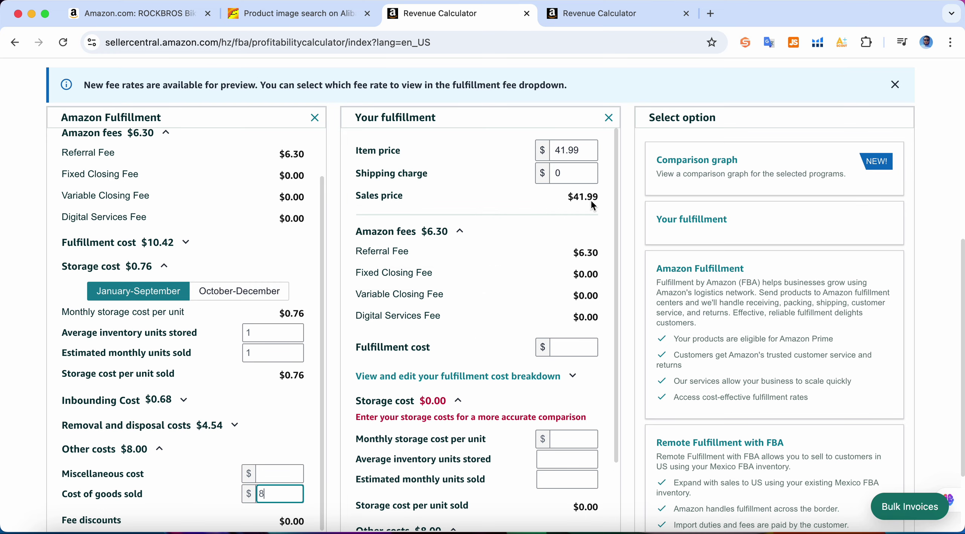
pyautogui.scroll(-1, 506, 232)
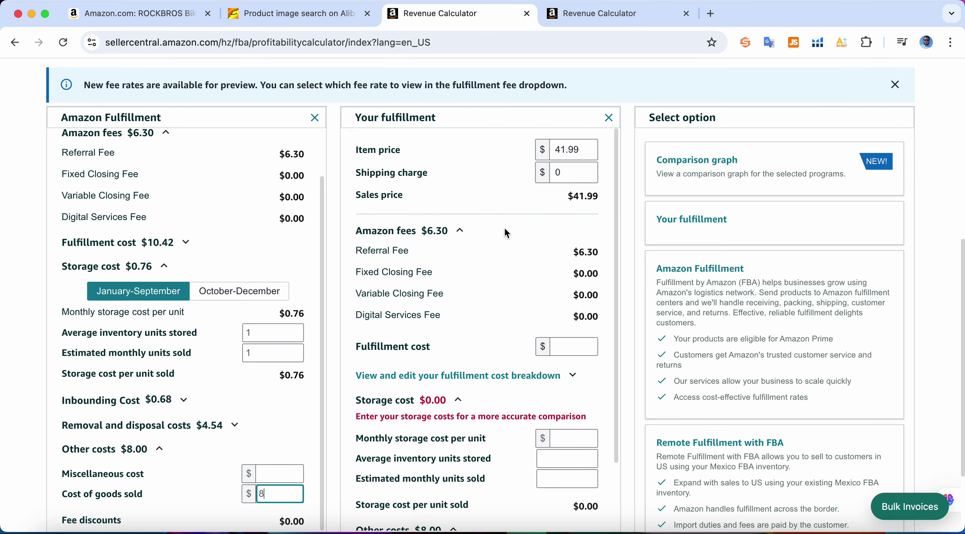
pyautogui.scroll(-3, 505, 230)
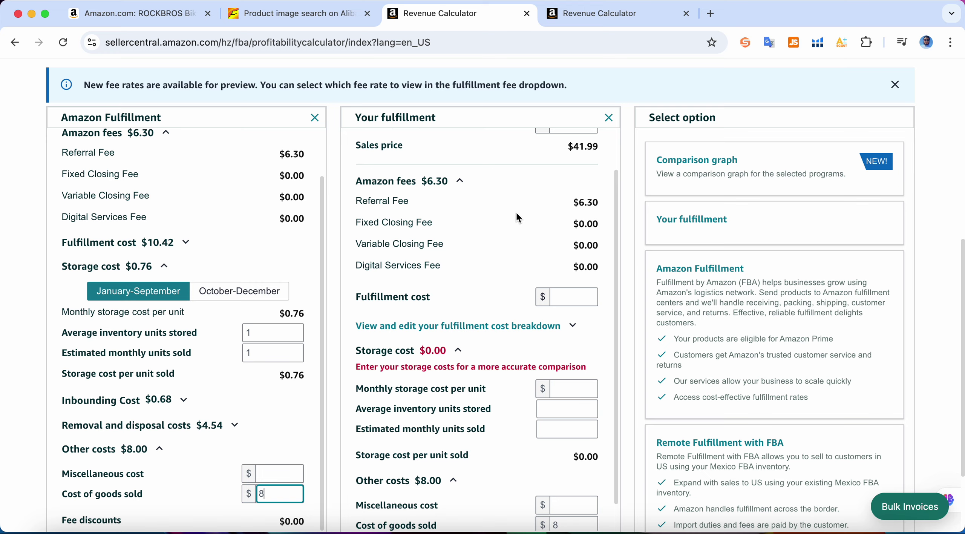
pyautogui.scroll(-2, 516, 213)
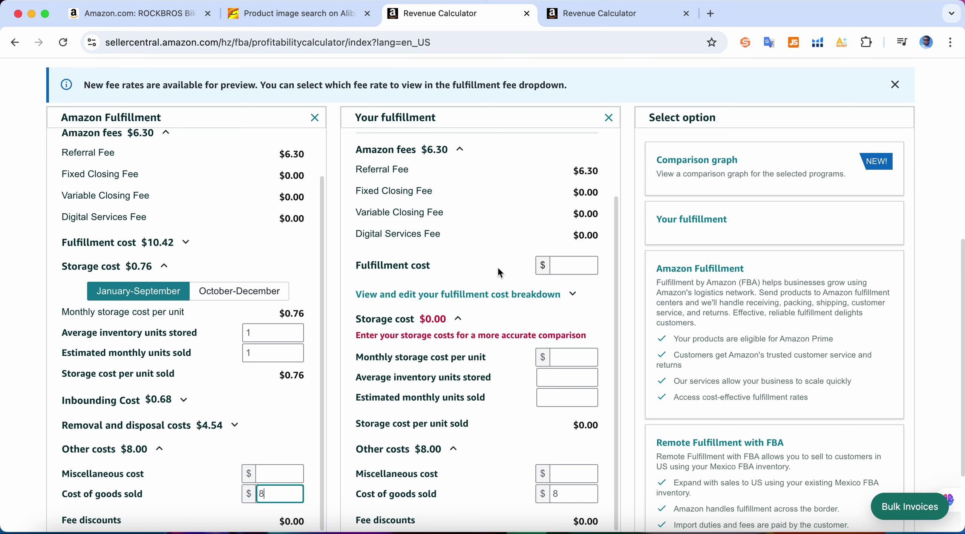
pyautogui.scroll(-5, 498, 266)
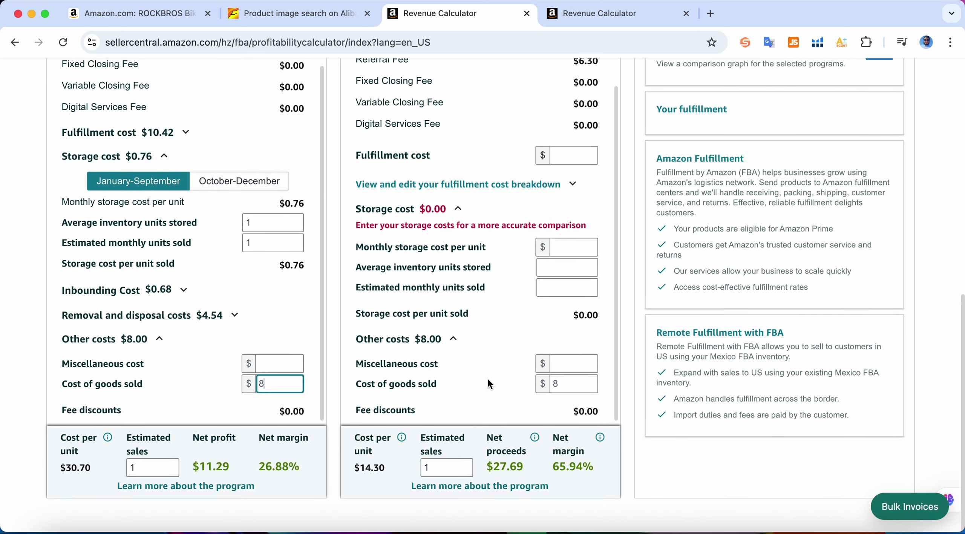
pyautogui.click(562, 381)
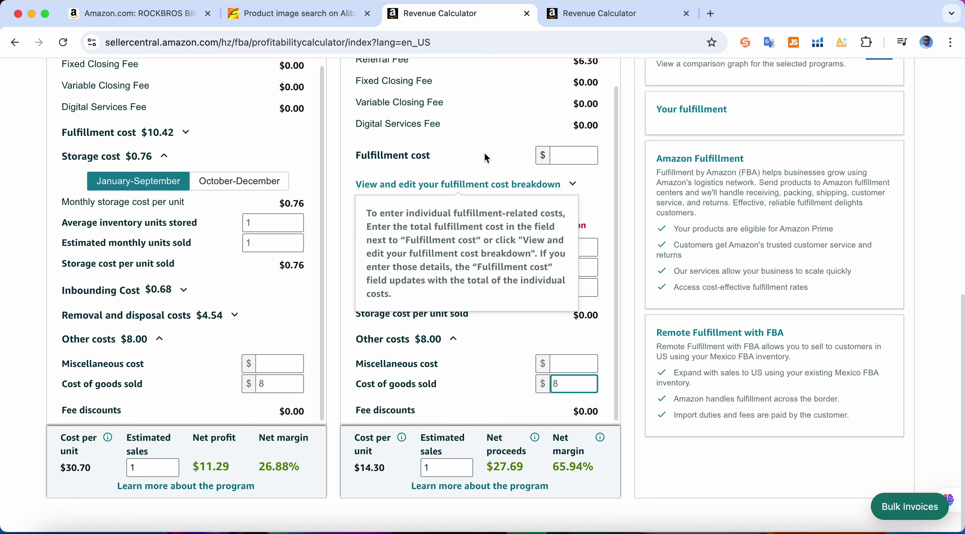
pyautogui.scroll(3, 482, 139)
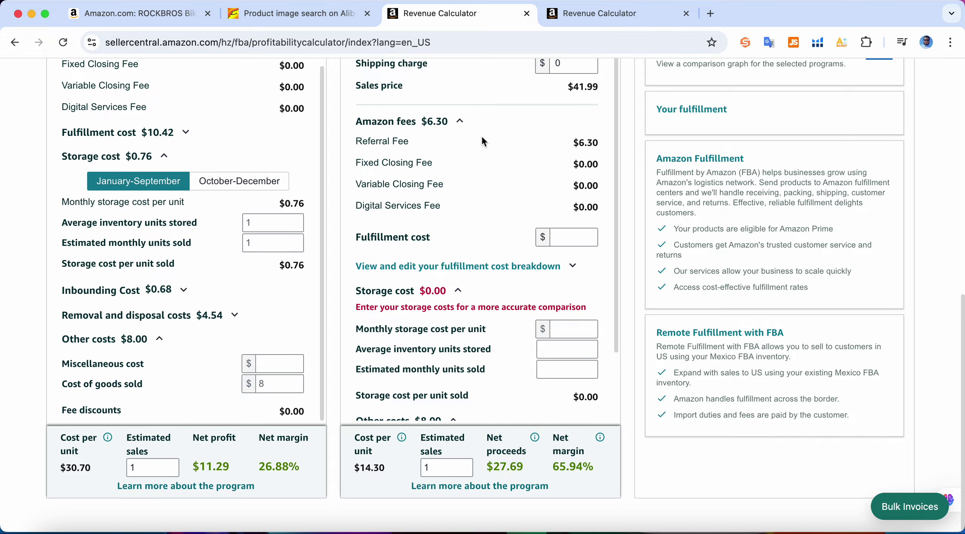
pyautogui.scroll(2, 482, 138)
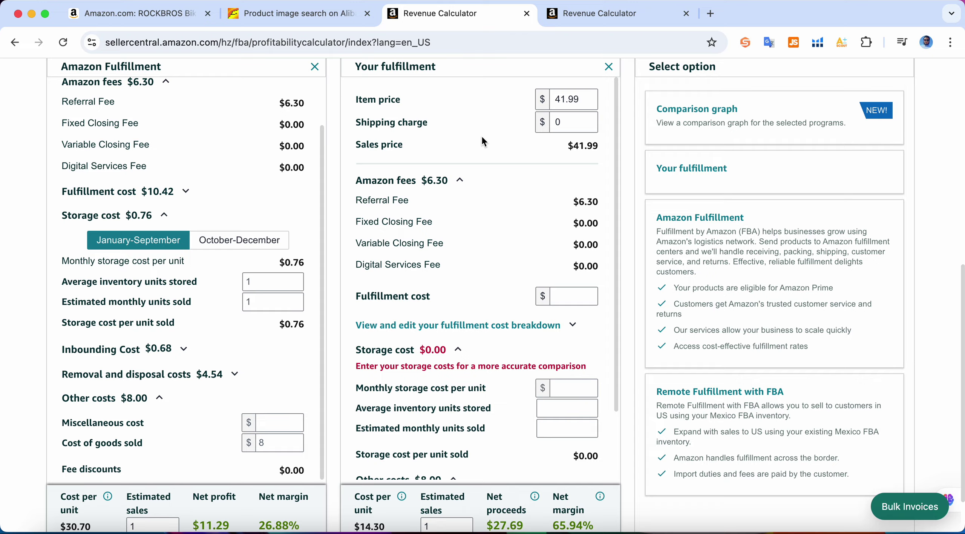
pyautogui.scroll(2, 279, 128)
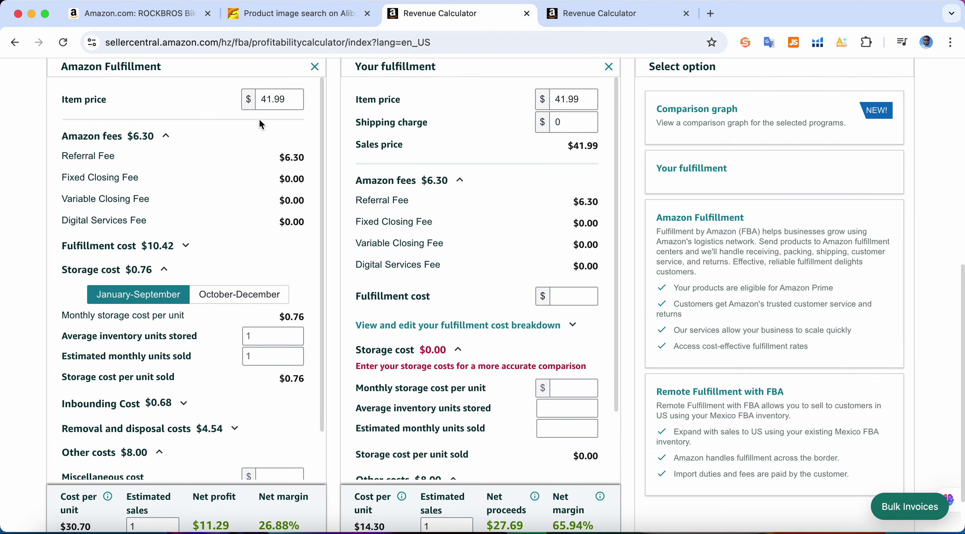